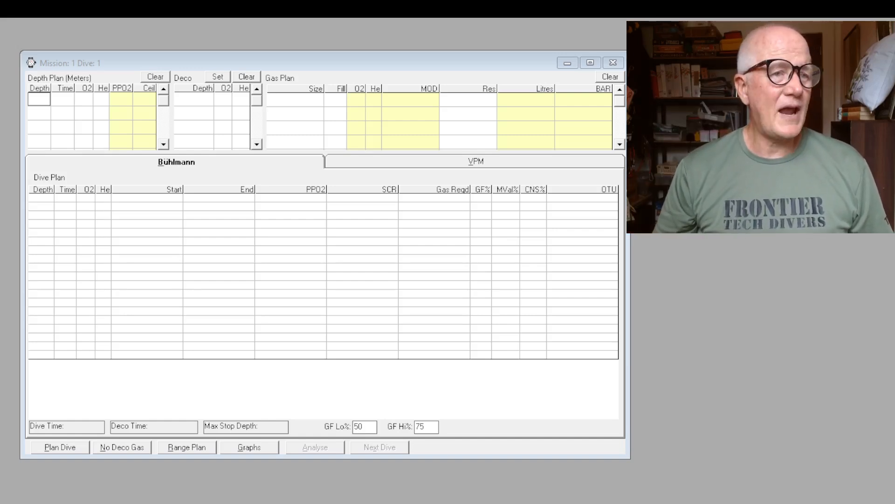
Examine the general rate and CNS half-time preferences and the bottom gas cylinder and mix settings
left_click(39, 99)
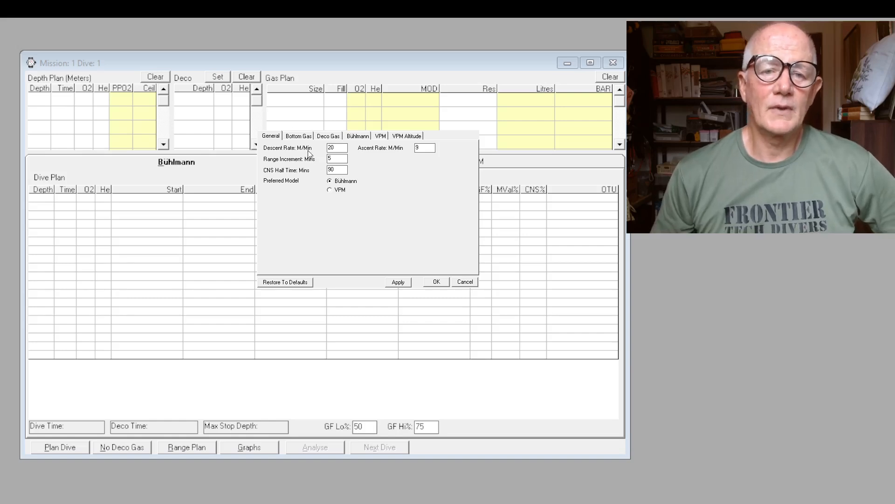
left_click(336, 148)
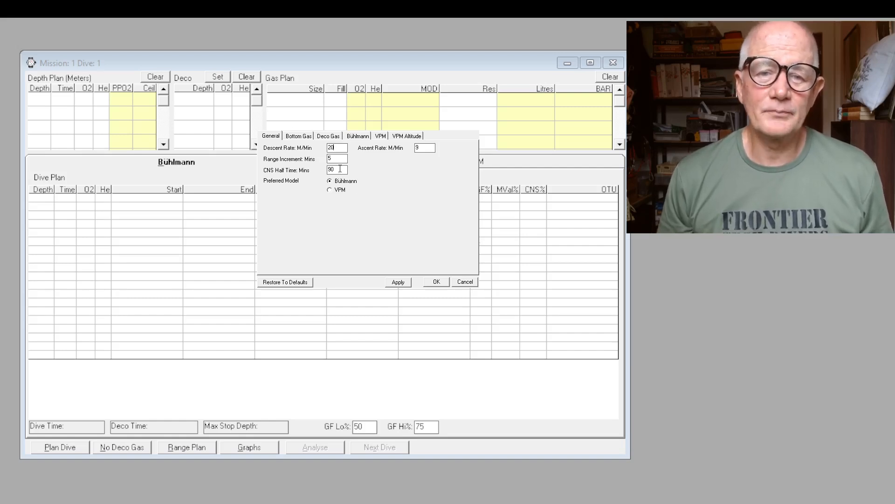
key("Tab")
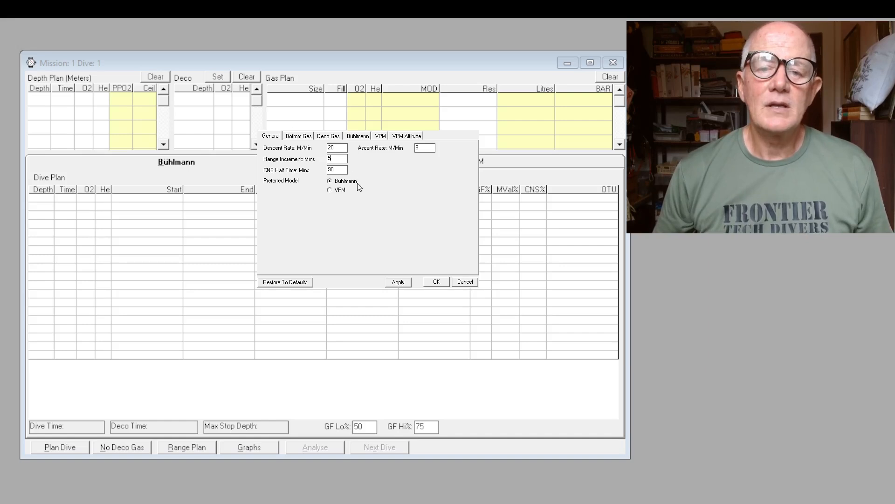
left_click(338, 170)
left_click_drag(338, 171, 326, 171)
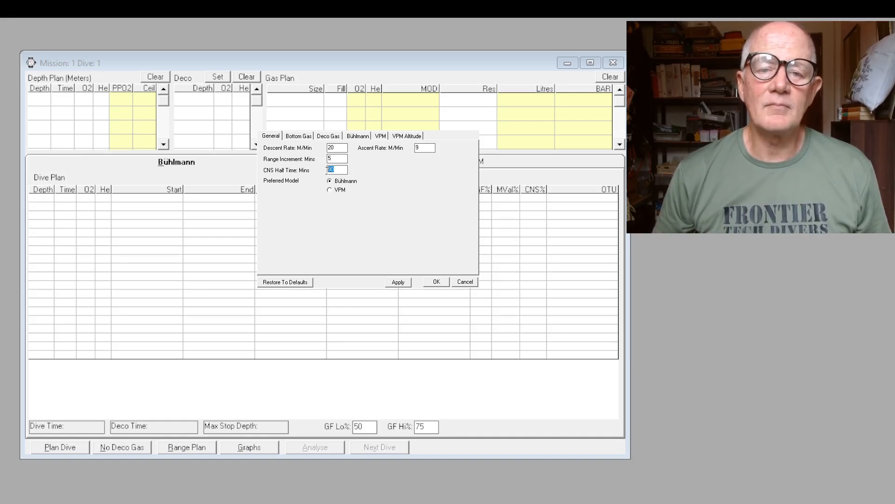
left_click(386, 191)
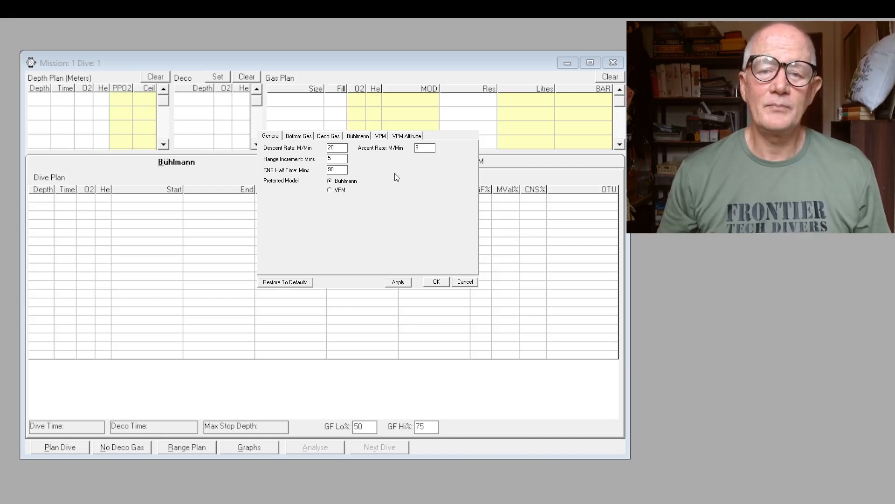
left_click_drag(422, 148, 412, 149)
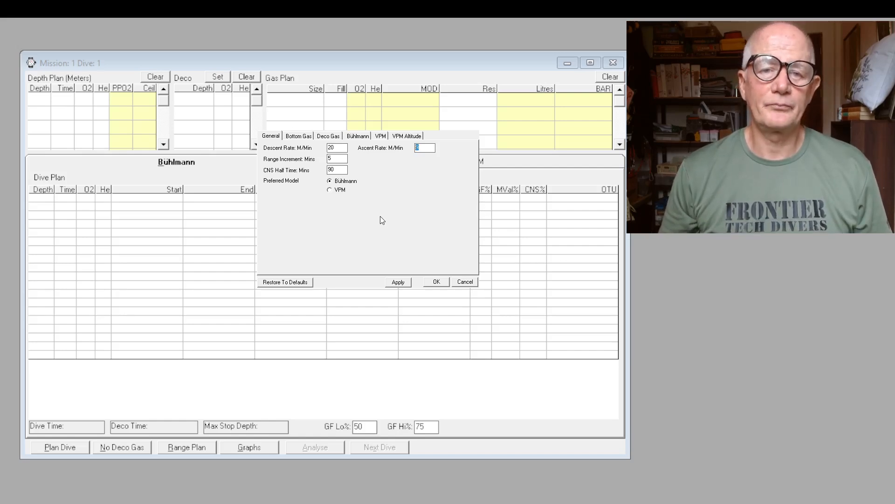
left_click(296, 135)
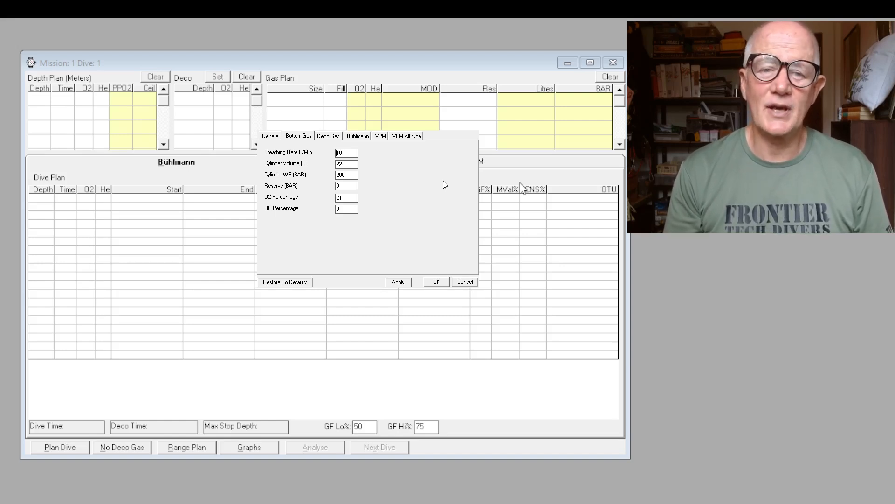
double_click(344, 164)
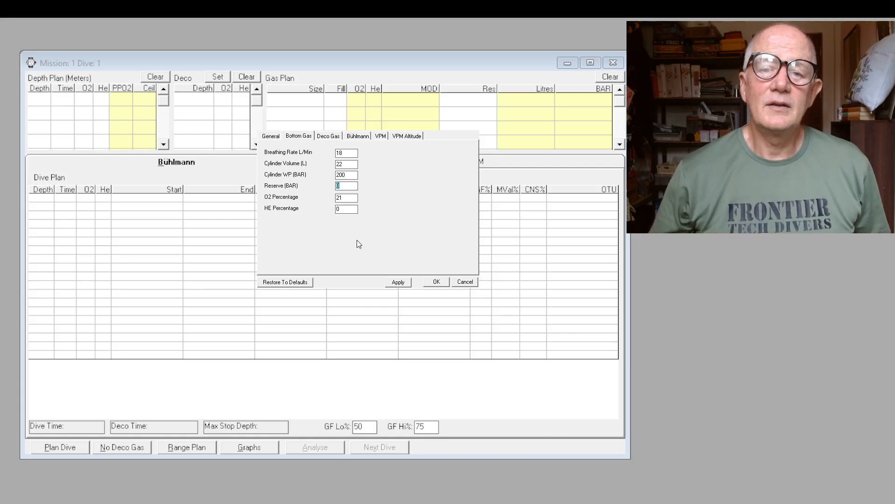
double_click(339, 197)
double_click(337, 207)
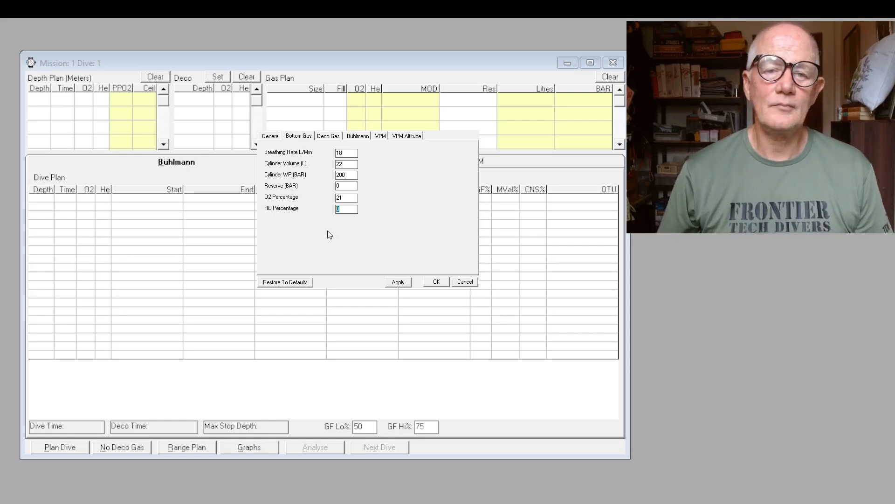
Set the deco gas breathing rate to 18 L/min and cylinder volume to 11 L, with standard deco gases enabled
left_click(328, 135)
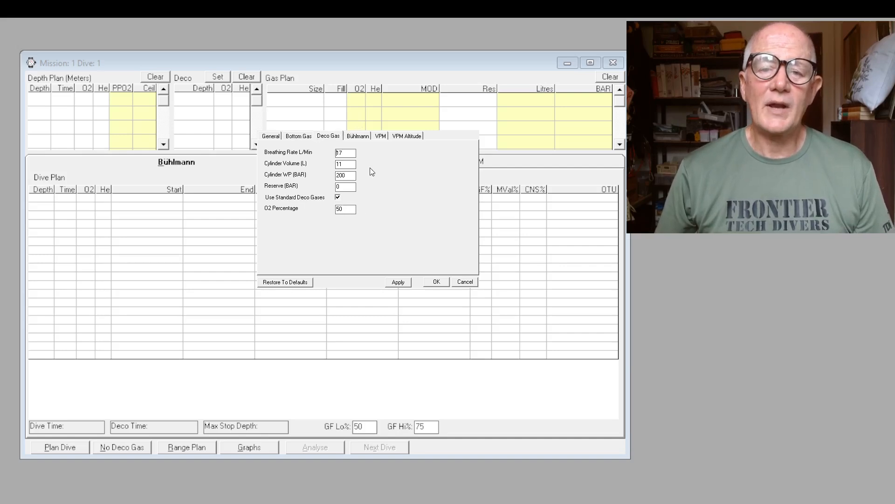
left_click_drag(350, 152, 334, 152)
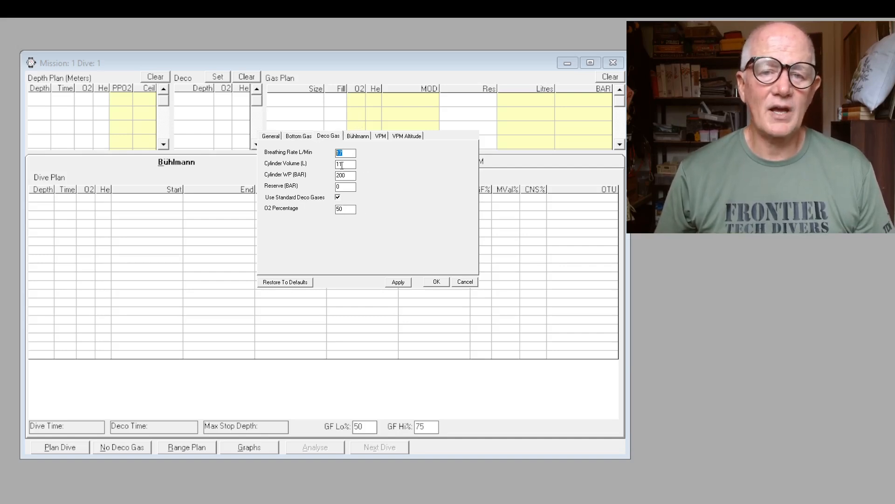
type("18")
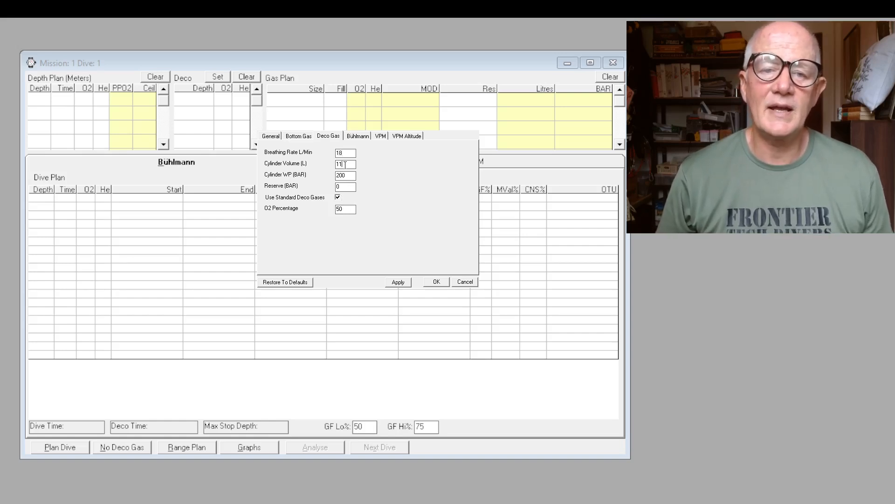
left_click_drag(345, 164, 327, 177)
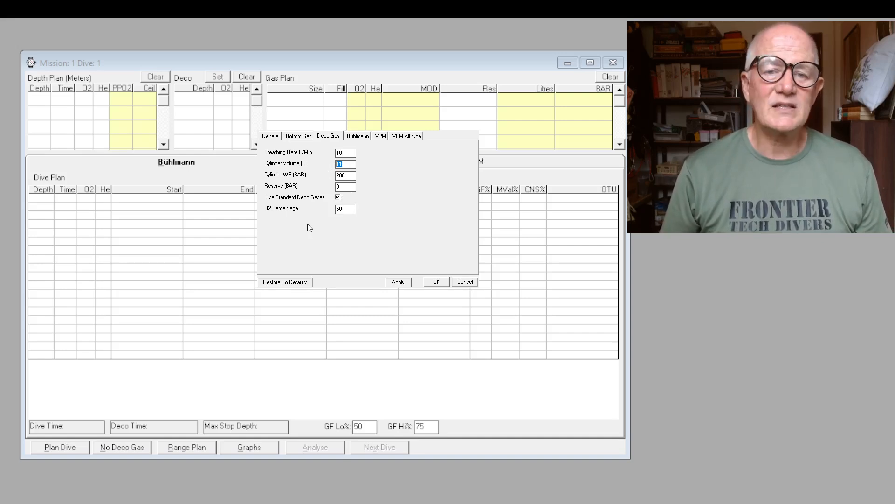
type("6")
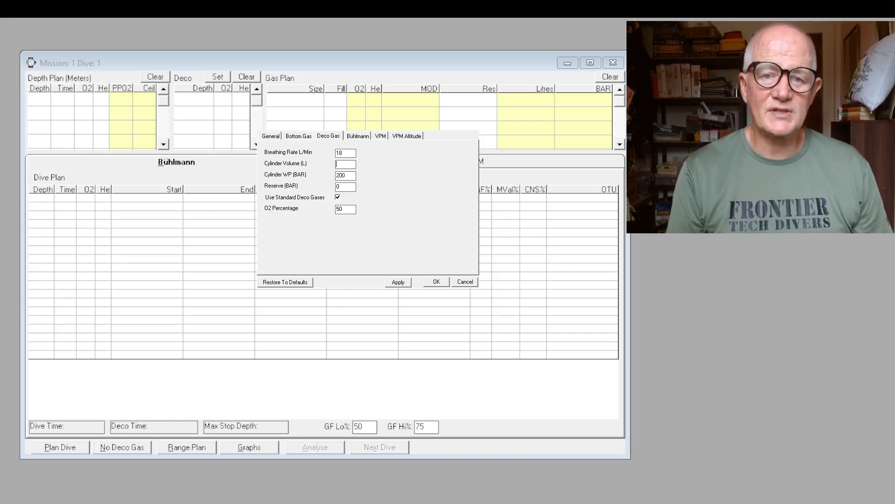
type("11")
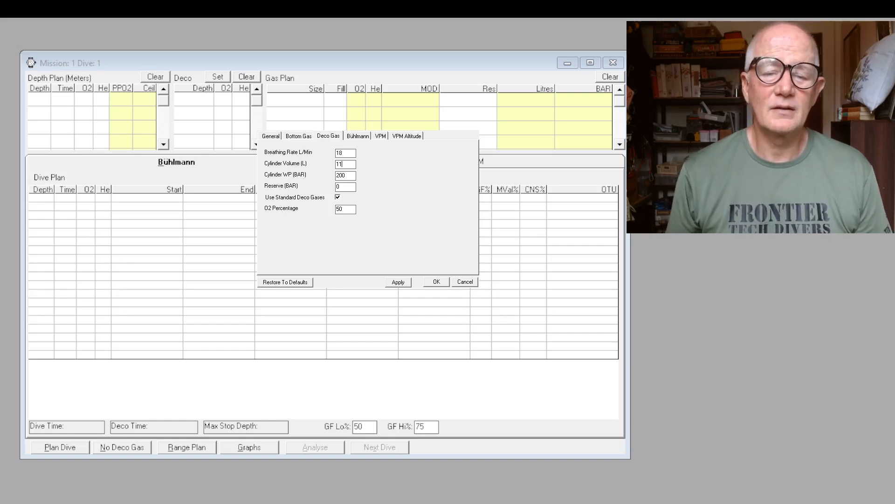
left_click(337, 198)
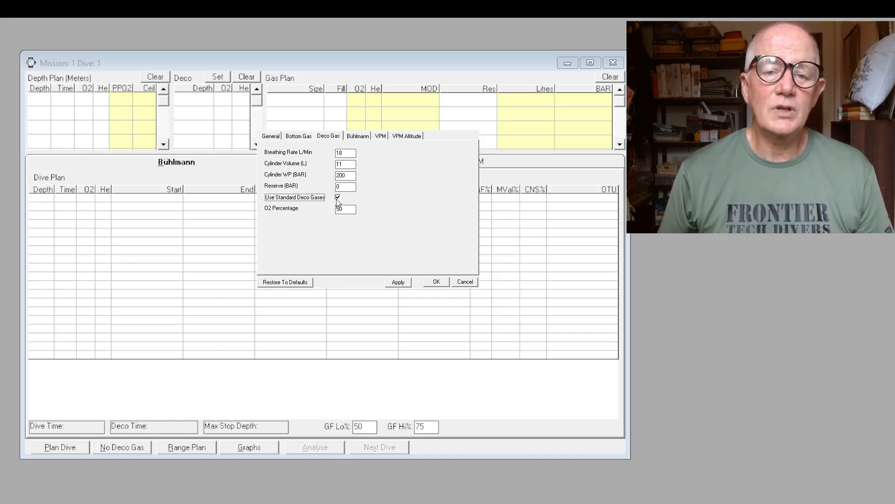
left_click(338, 198)
left_click(337, 197)
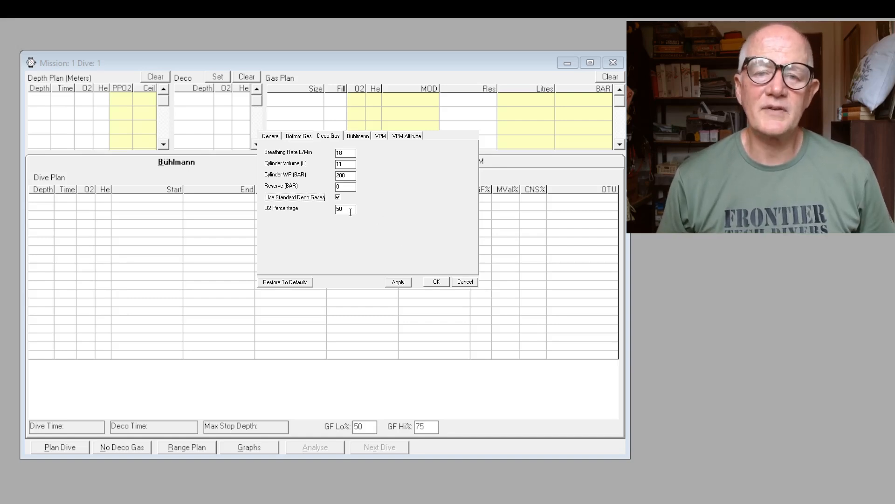
Set the default Bühlmann low gradient factor to 45% and apply the preferences
left_click(357, 136)
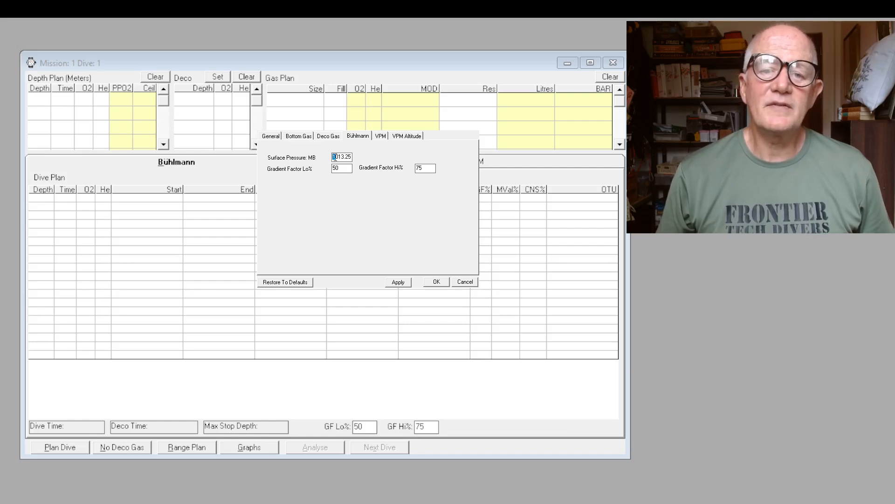
left_click_drag(333, 156, 360, 157)
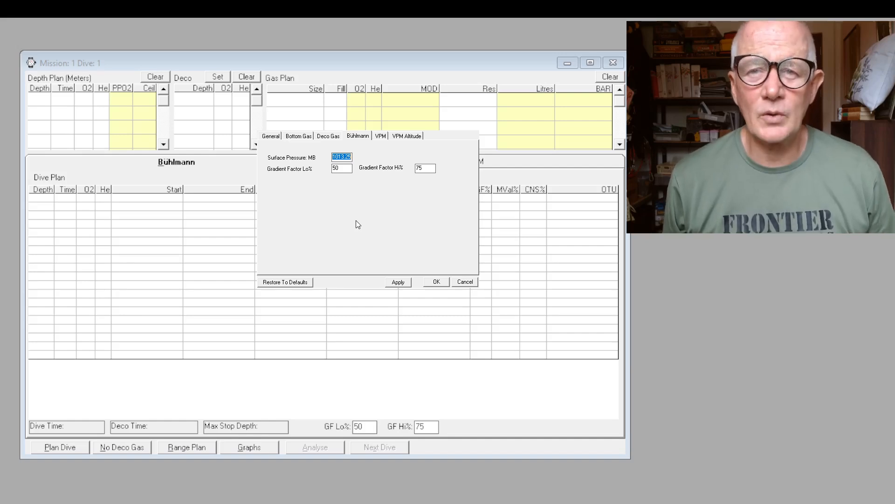
left_click(343, 169)
left_click_drag(342, 169, 330, 171)
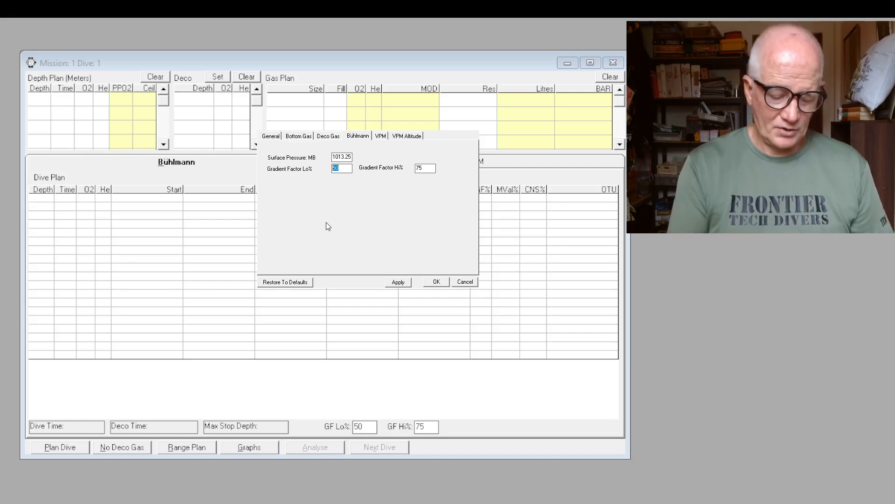
type("45")
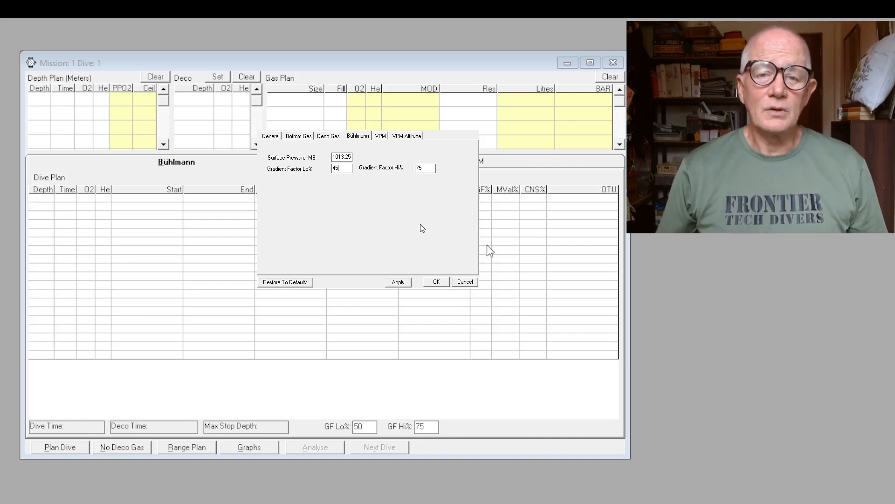
left_click(401, 282)
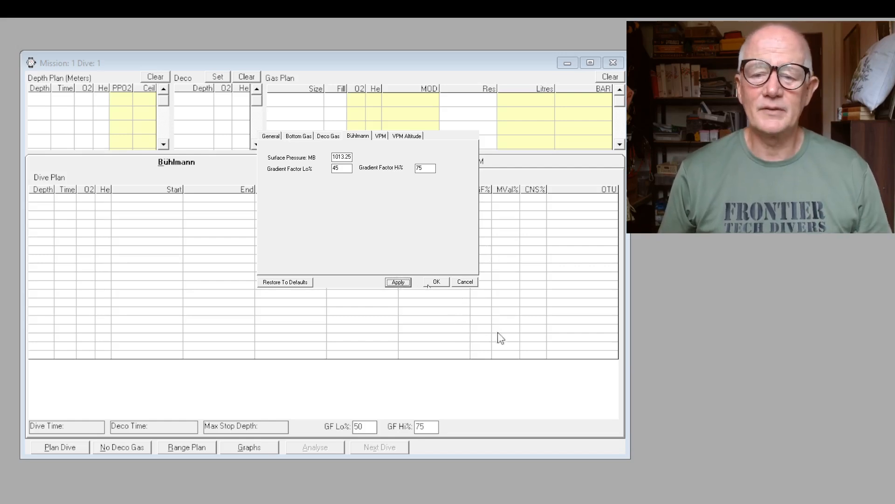
left_click(436, 281)
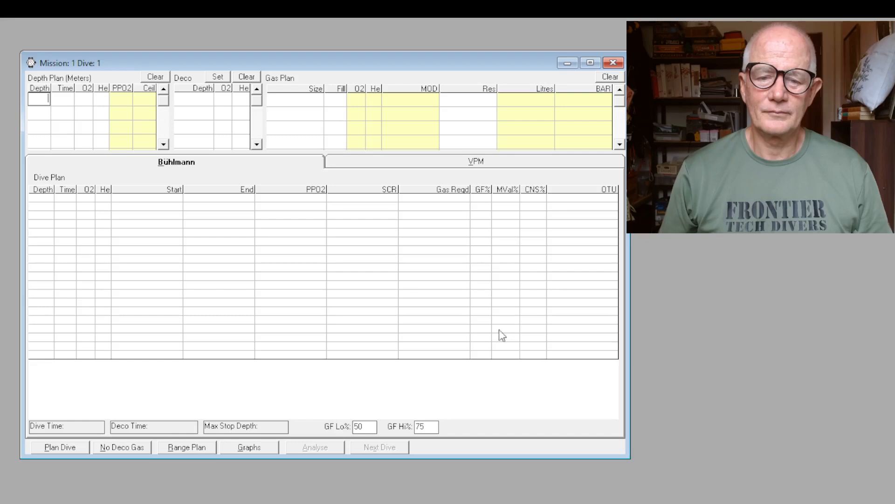
Set the low gradient factor of the current dive plan to 45%
double_click(369, 426)
type("45")
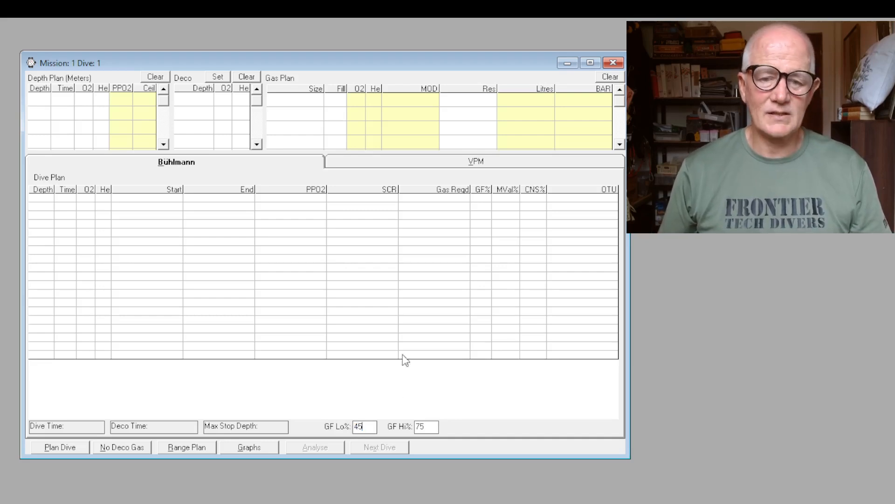
left_click(391, 354)
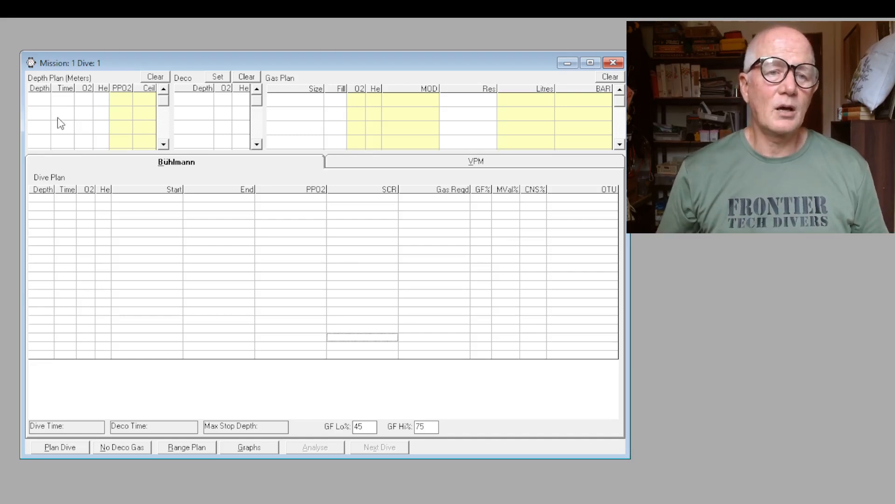
Add the first depth plan level at 35 m for 15 minutes
left_click(36, 100)
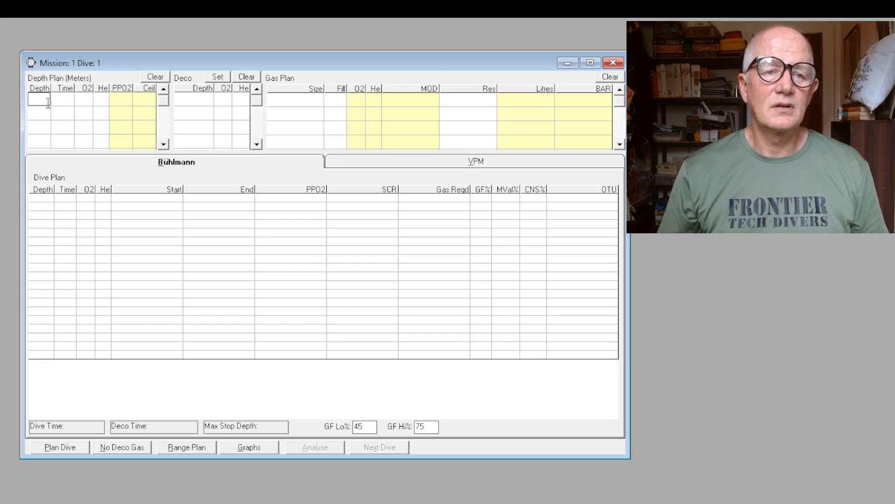
type("35")
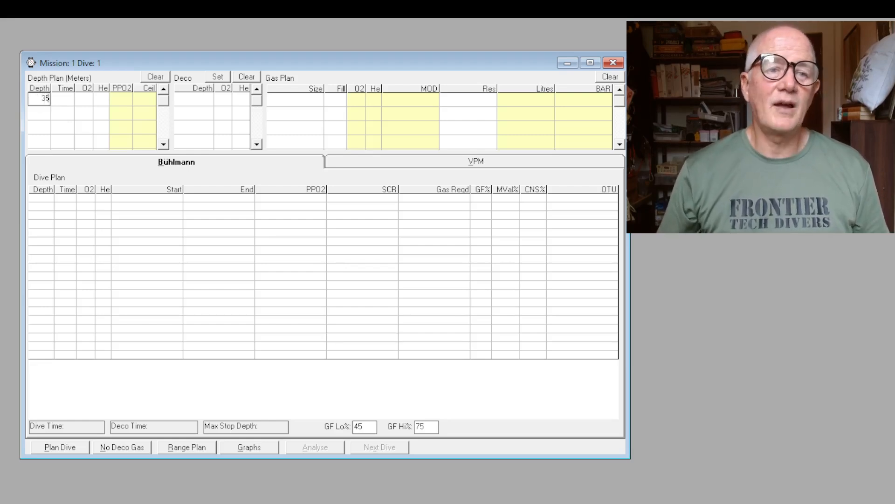
key("Tab")
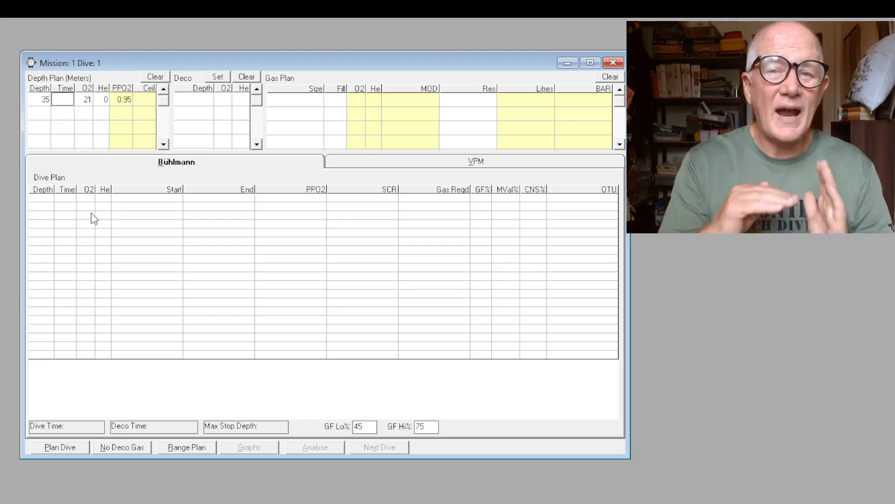
type("15")
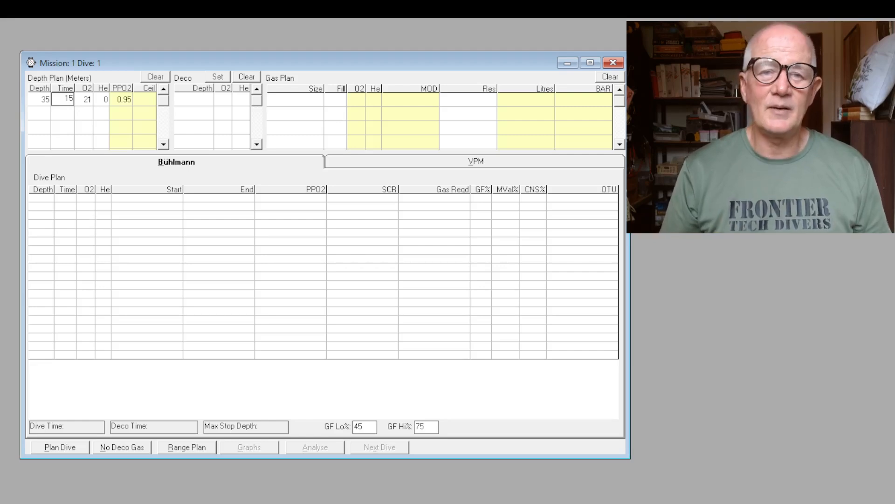
left_click(115, 141)
left_click(87, 99)
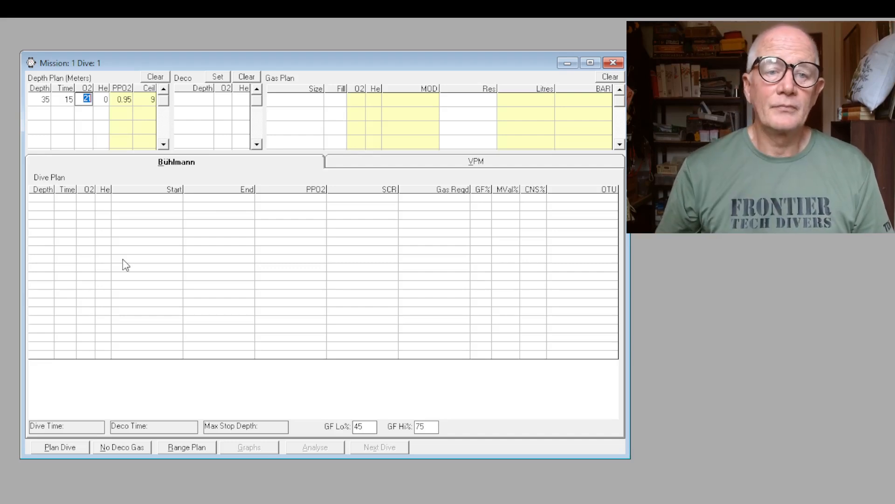
Add a second depth plan level at 25 m for 15 minutes
left_click(40, 115)
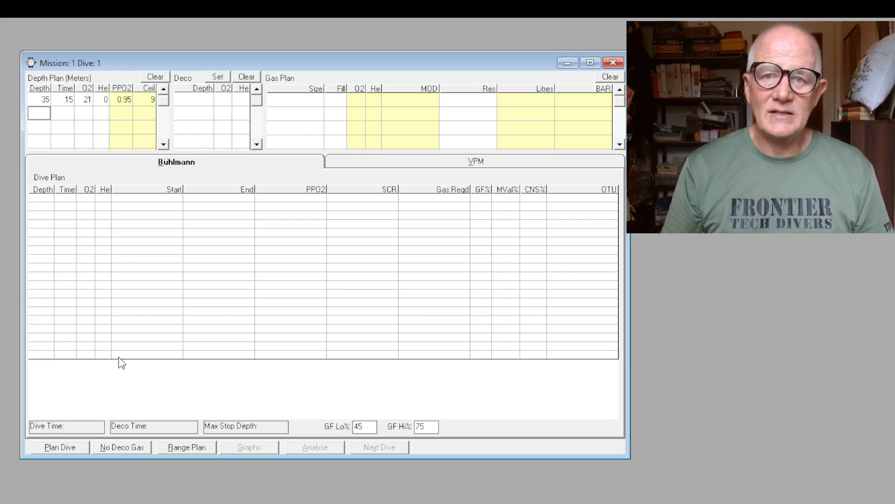
type("25")
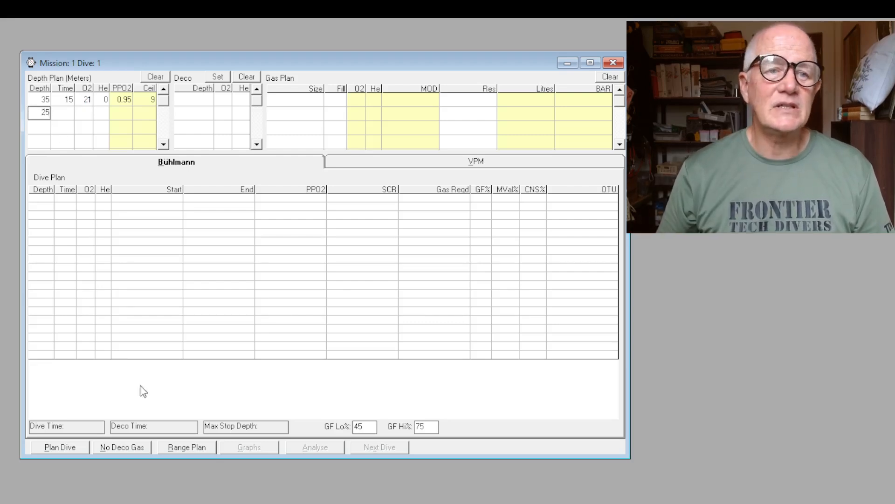
left_click(63, 114)
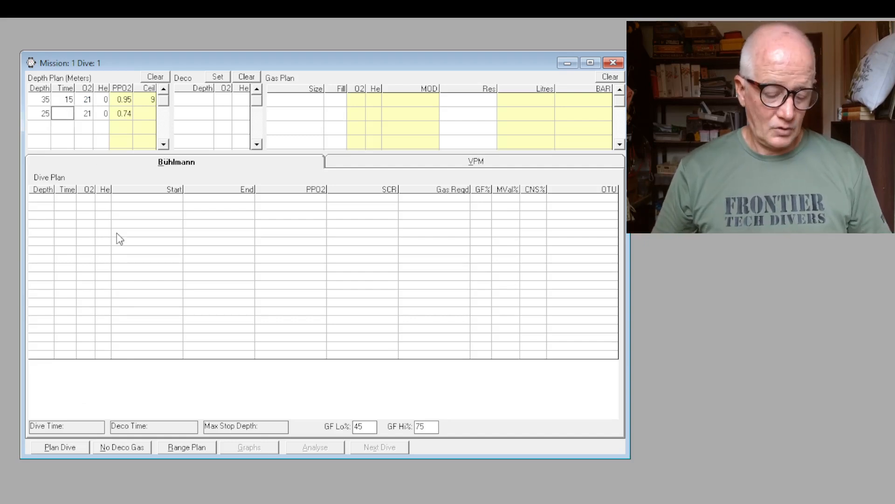
type("15")
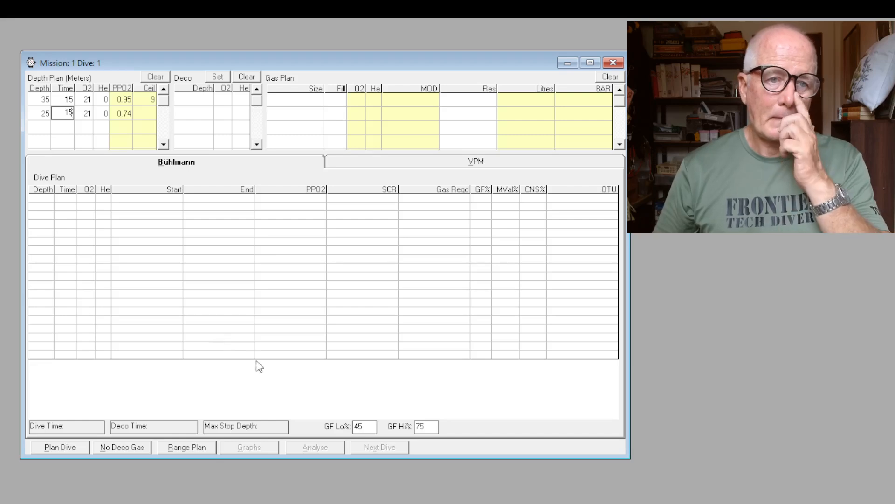
left_click(250, 322)
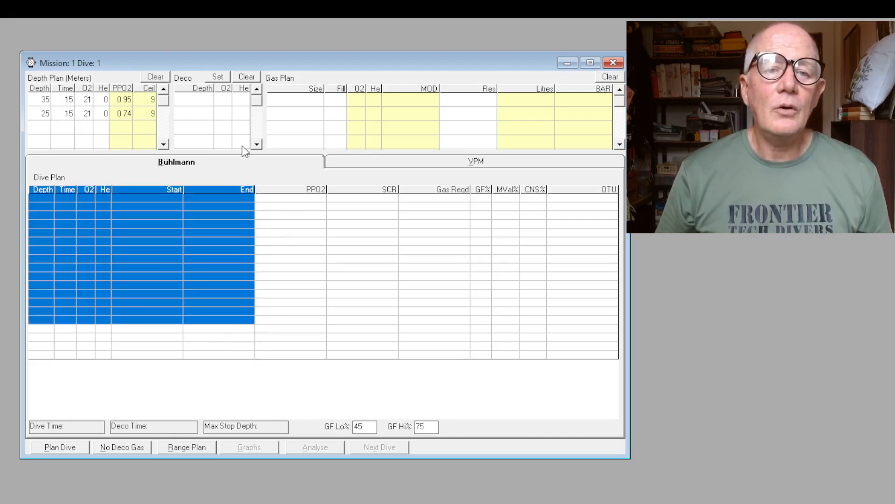
Add a first deco gas to the dive plan with its depth set to <= 21
left_click(208, 99)
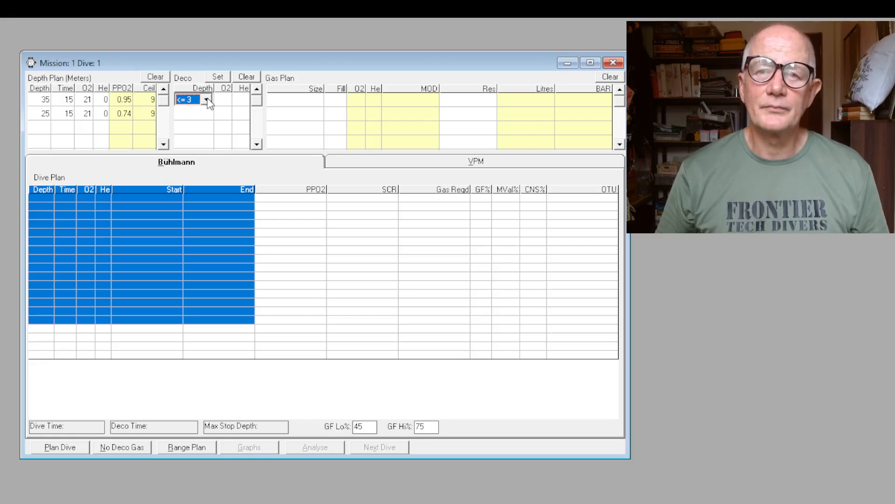
left_click(206, 99)
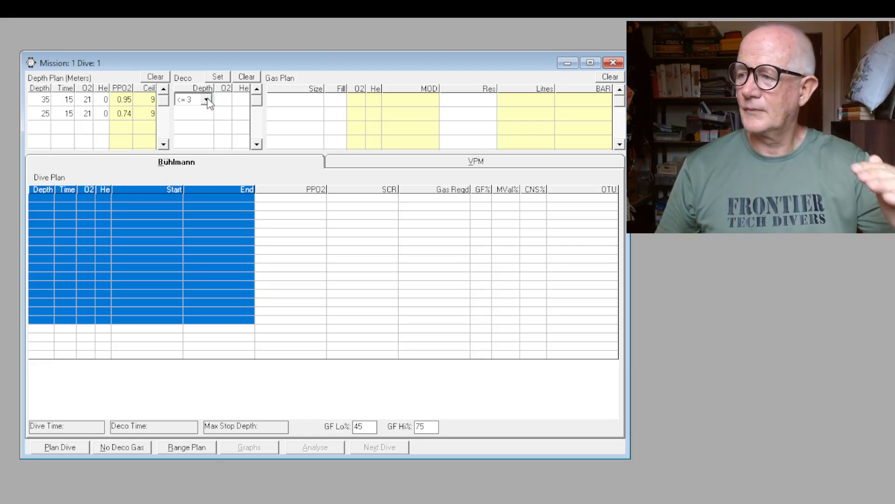
left_click(195, 163)
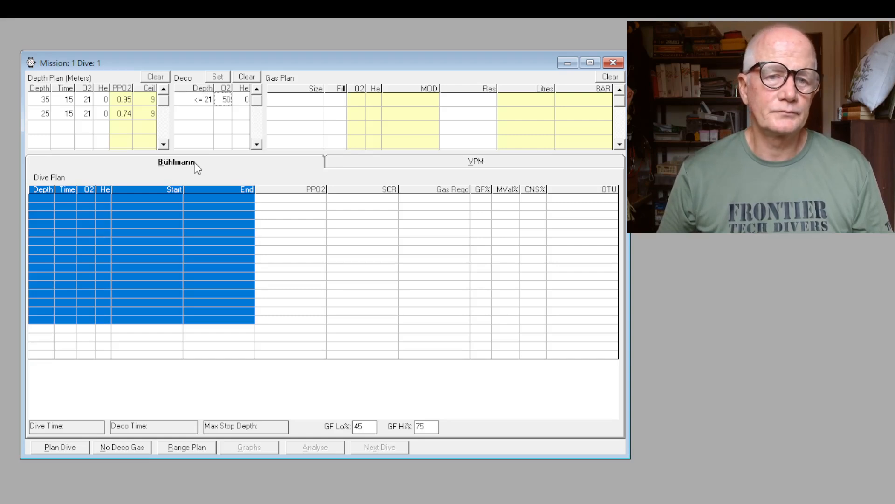
Set the oxygen content of the deco gas to 47%
left_click(229, 102)
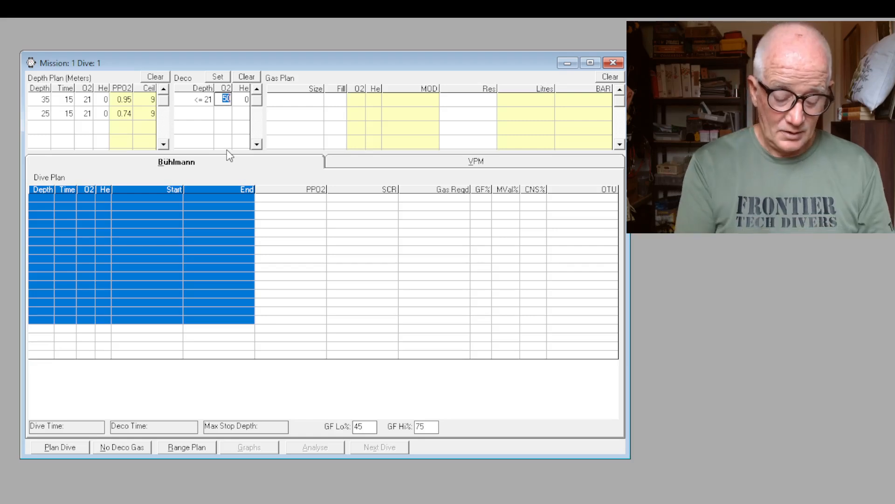
type("47")
left_click(354, 259)
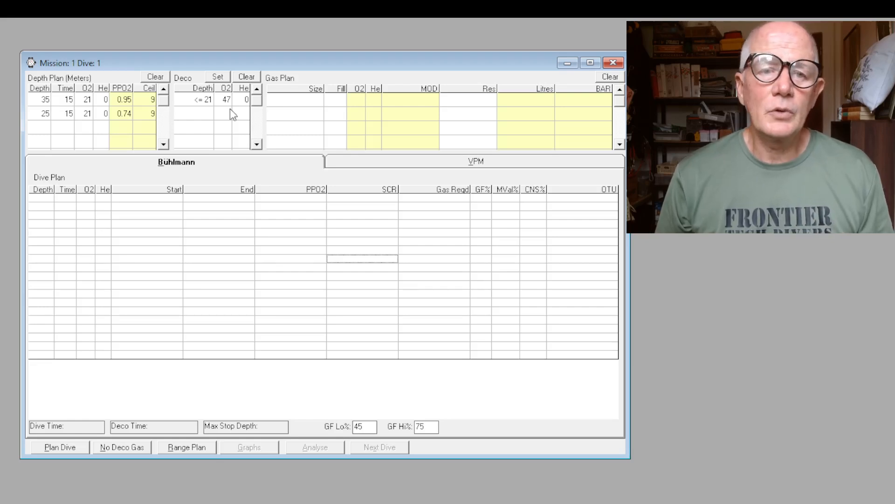
Change the depth of the deco gas to <= 6
left_click(210, 100)
left_click(208, 103)
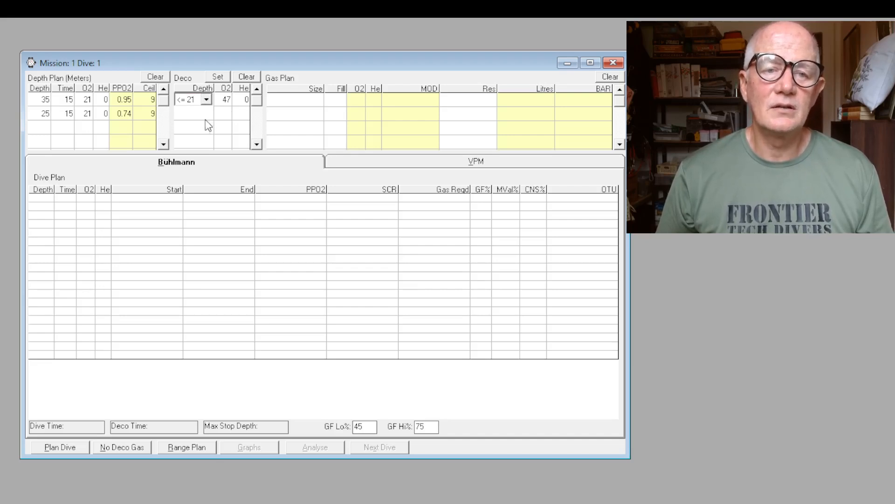
left_click(198, 118)
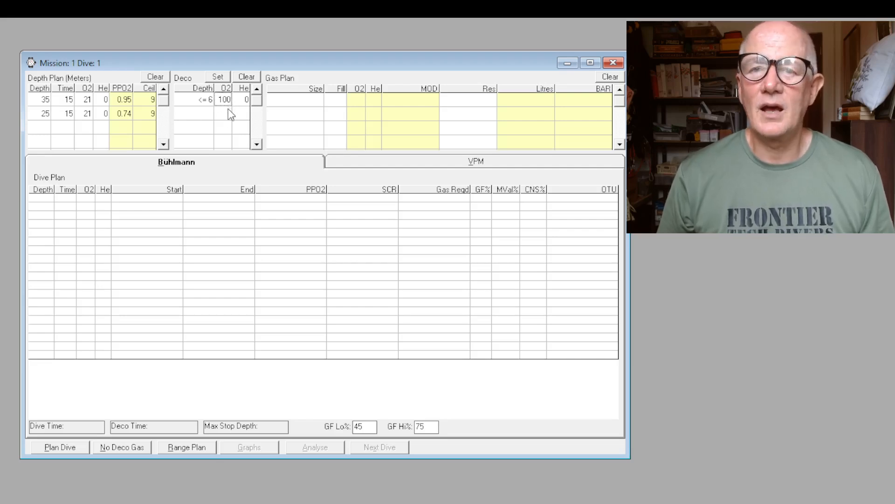
Set the deco gas depth back to <= 21 and calculate the Bühlmann dive plan
left_click(210, 101)
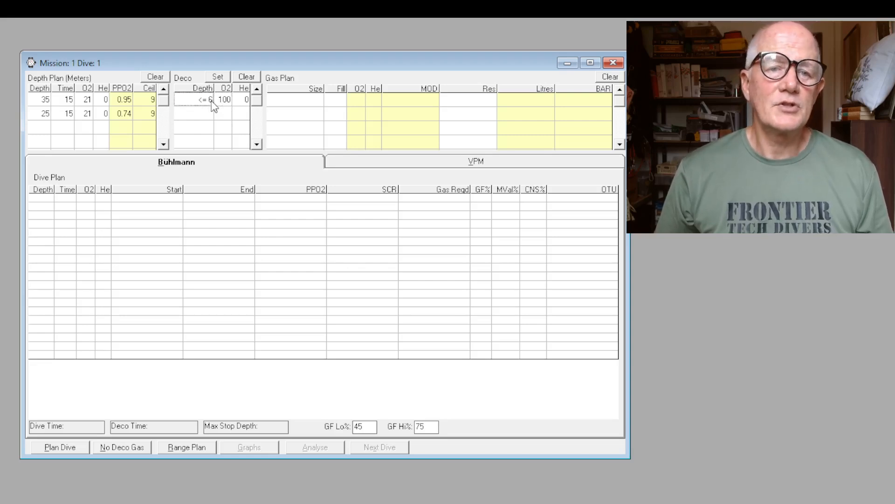
left_click(187, 152)
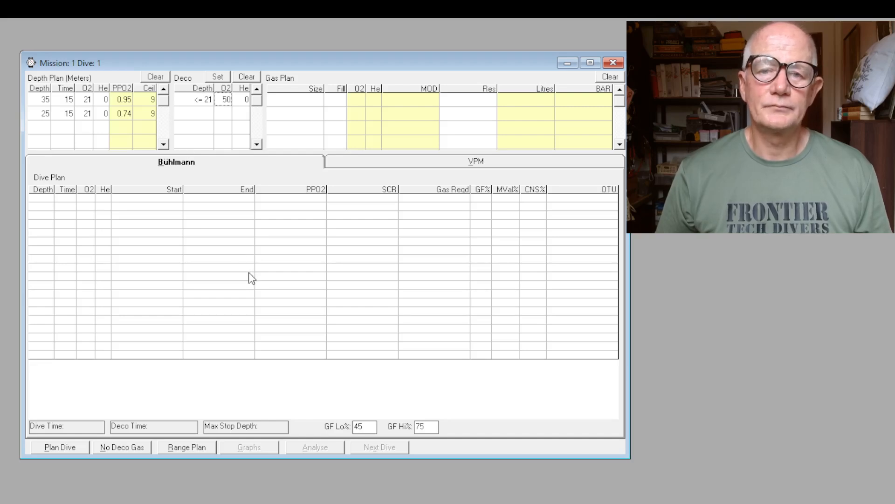
left_click(60, 446)
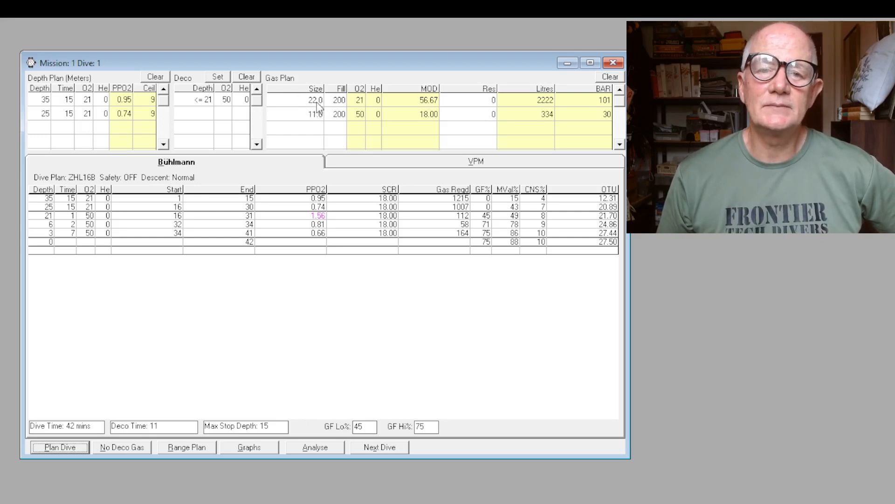
Examine the gas plan for both cylinders and the OTU and CNS% values of the calculated dive
left_click(600, 99)
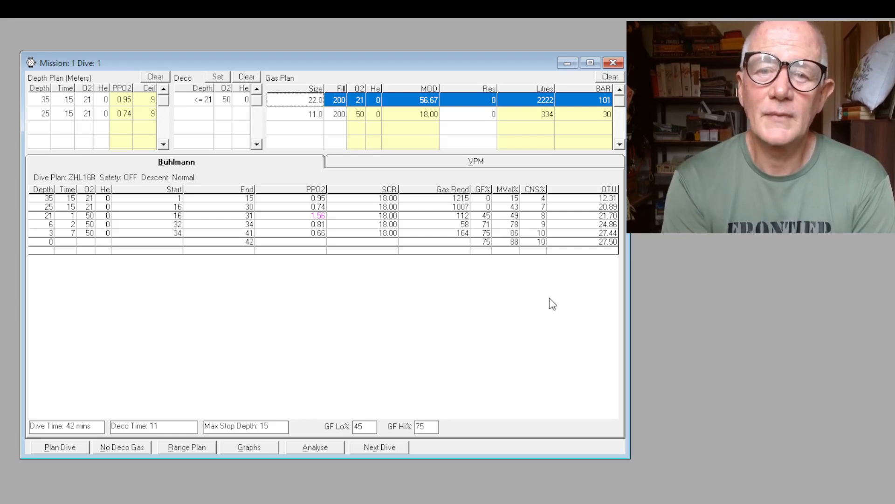
left_click(316, 115)
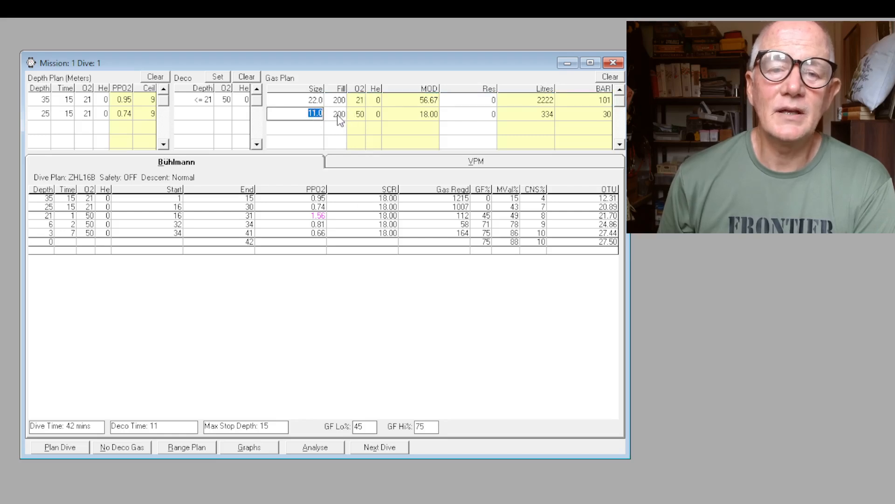
left_click(363, 114)
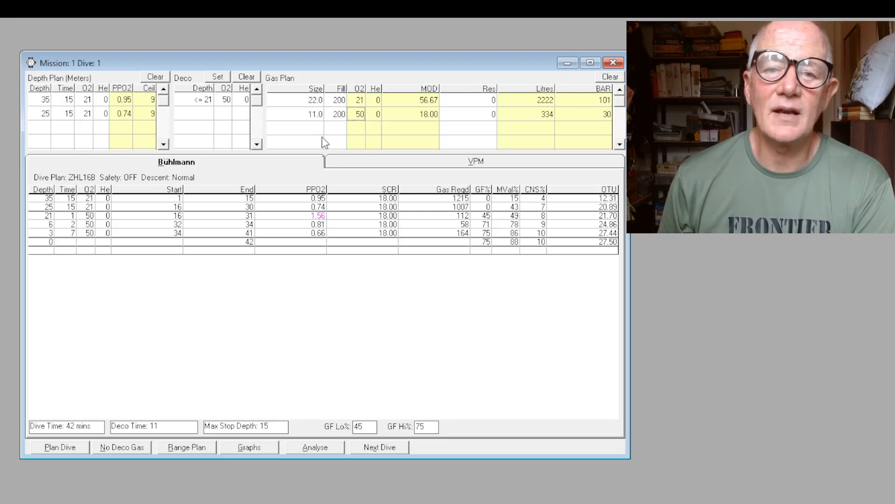
left_click_drag(315, 115, 588, 117)
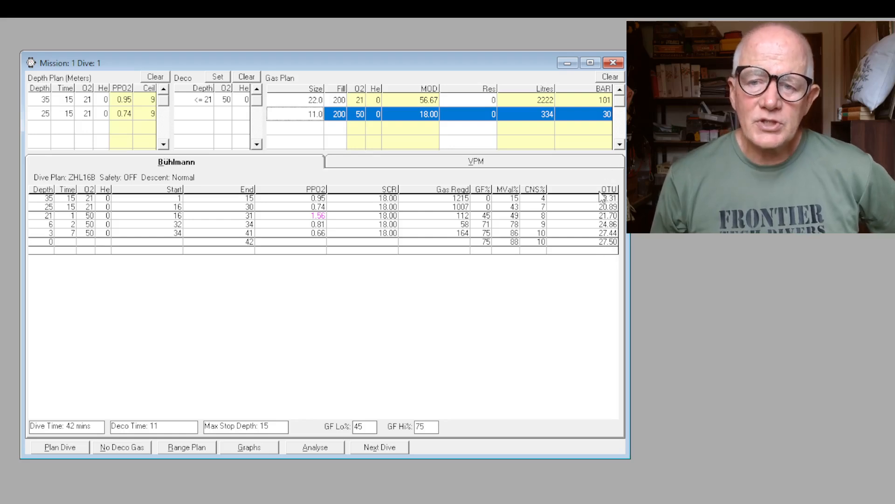
left_click(604, 241)
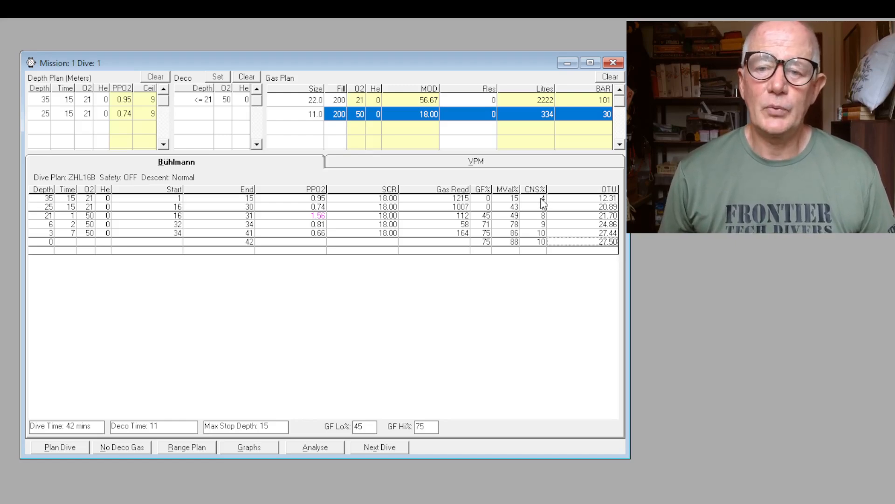
left_click_drag(541, 198, 543, 242)
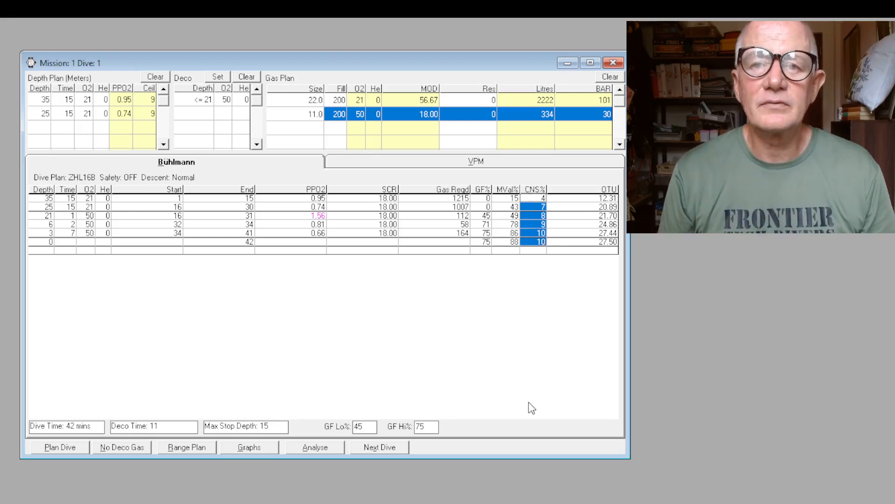
left_click(563, 299)
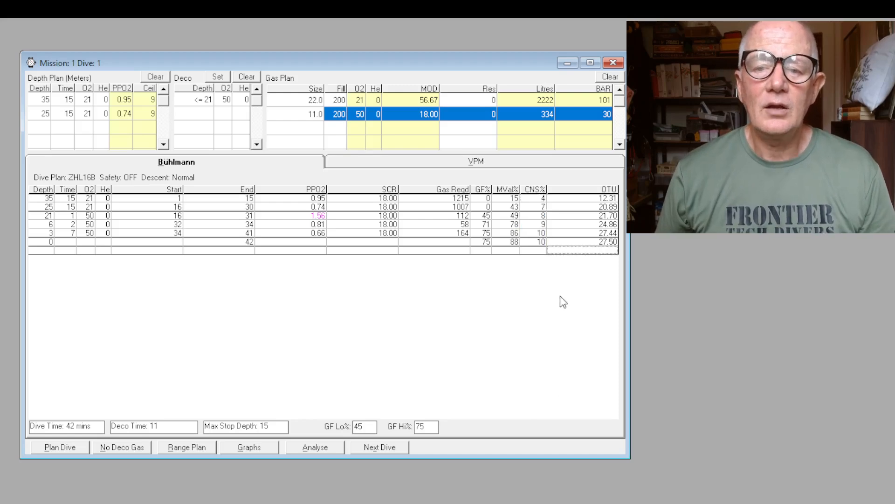
left_click(540, 242)
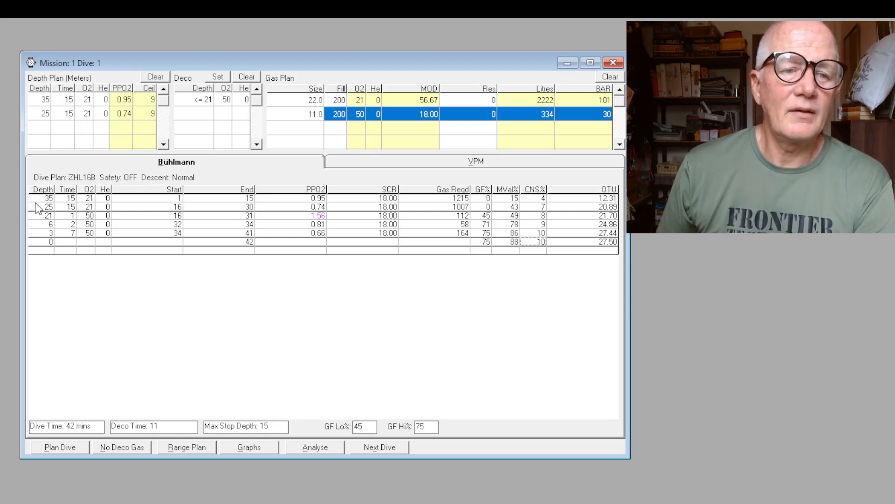
Review the depths and times of the bottom levels and decompression stops in the calculated dive plan
left_click(62, 199)
left_click(49, 207)
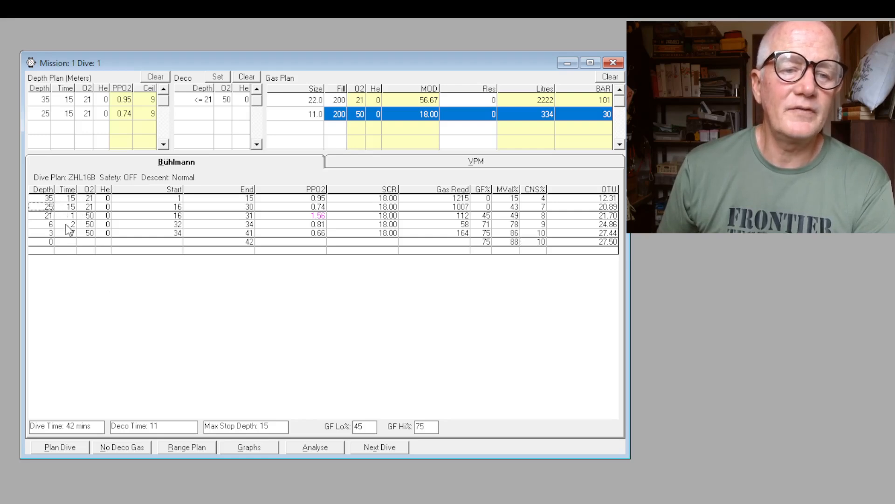
left_click(69, 208)
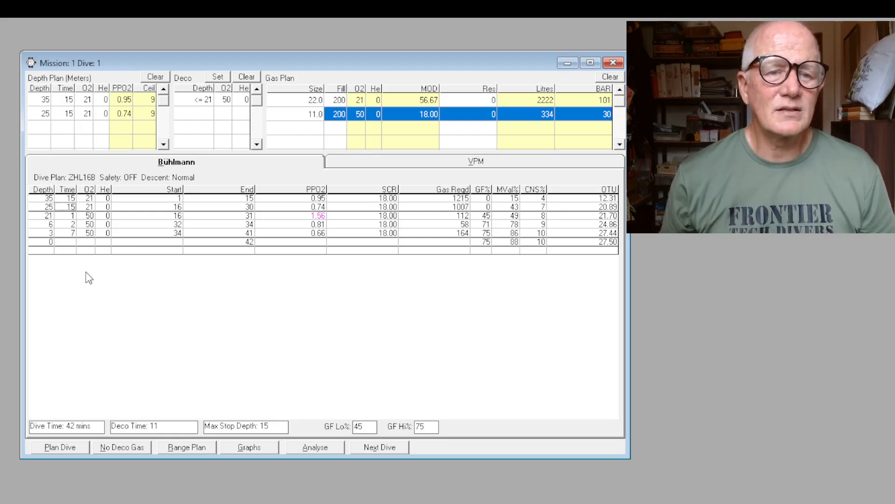
left_click(74, 224)
left_click(73, 235)
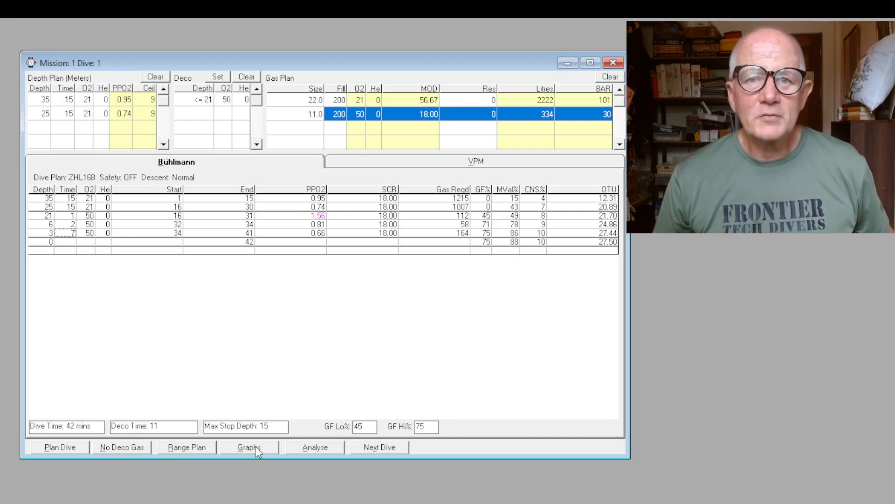
Create the next dive in the mission, then enlarge its window and place it over the first dive
left_click(385, 450)
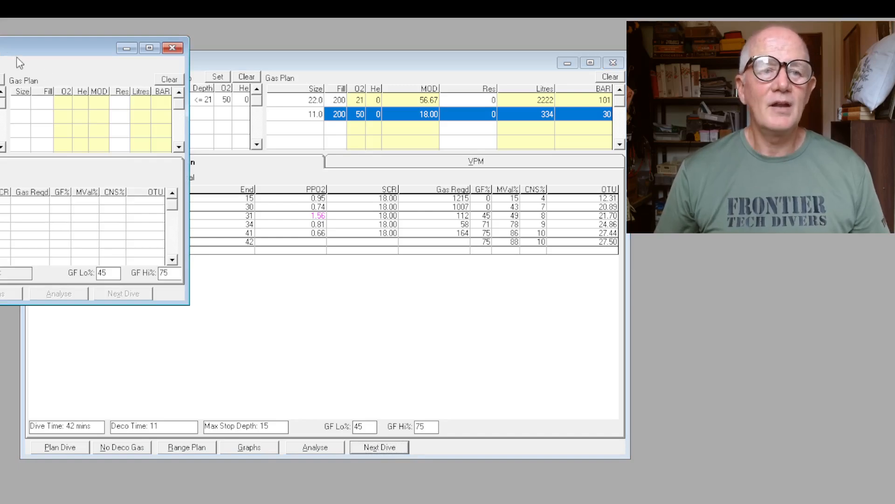
left_click_drag(5, 48, 445, 94)
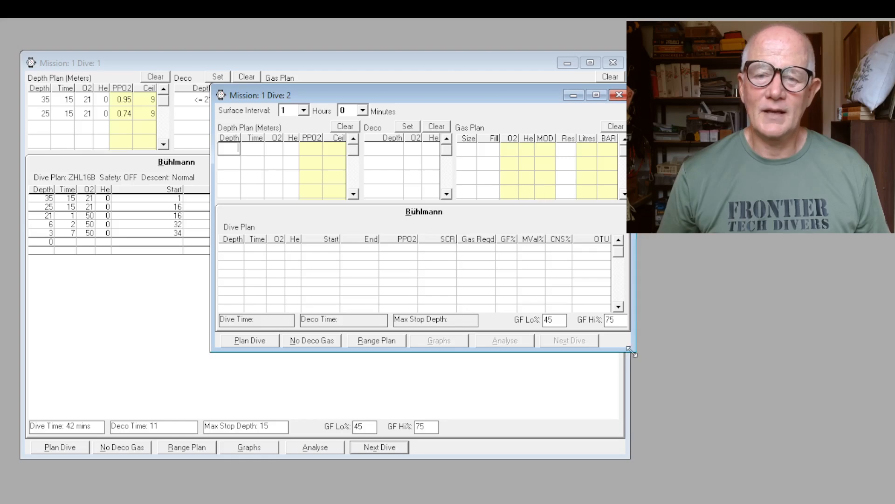
left_click_drag(634, 350, 795, 503)
left_click_drag(424, 95, 270, 81)
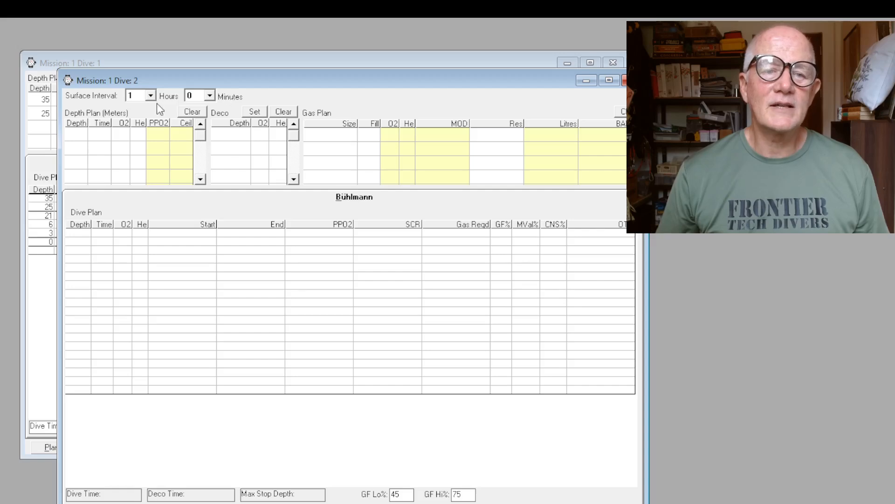
Set the surface interval before the second dive to 2 hours 30 minutes
left_click(141, 117)
left_click(206, 96)
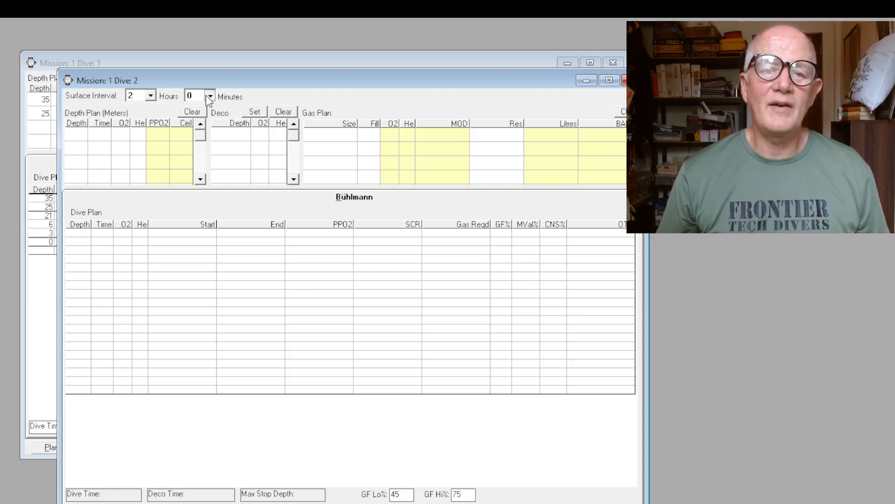
left_click(195, 156)
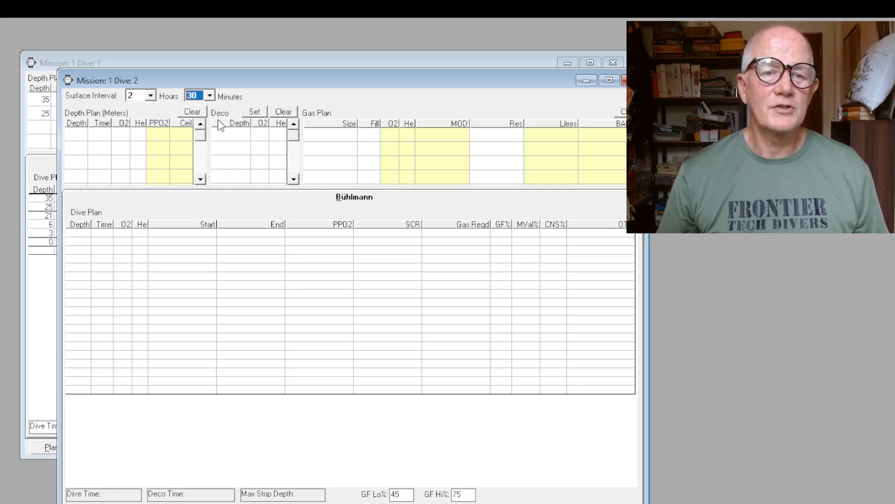